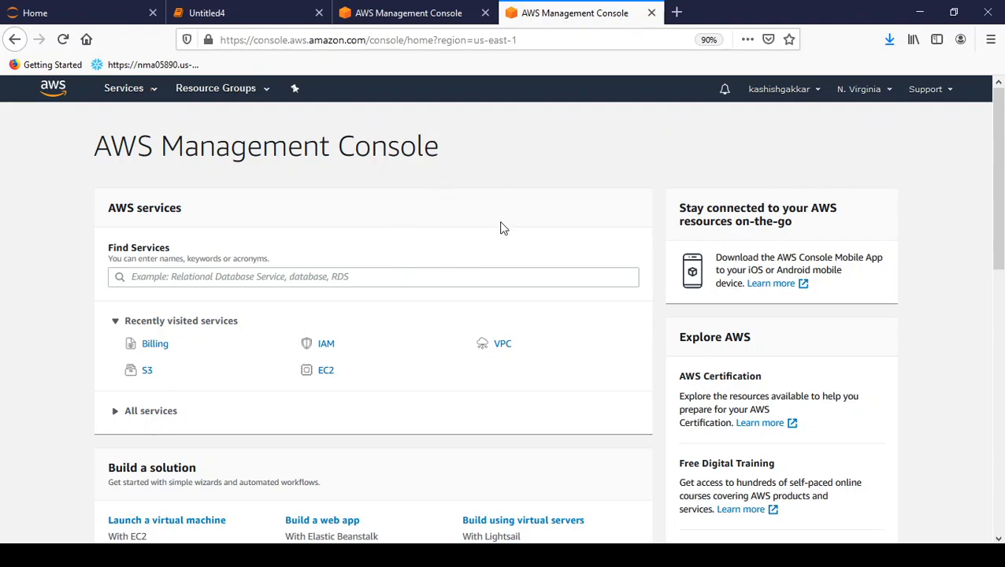
# Step: Open My Billing Dashboard from the account menu in a new tab and switch to it
pyautogui.click(348, 277)
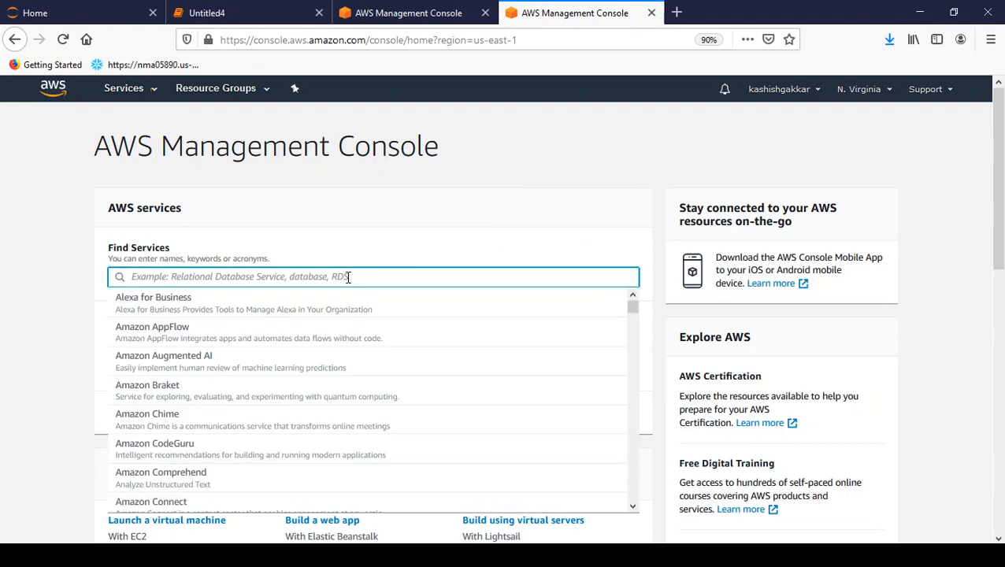
pyautogui.write('billing')
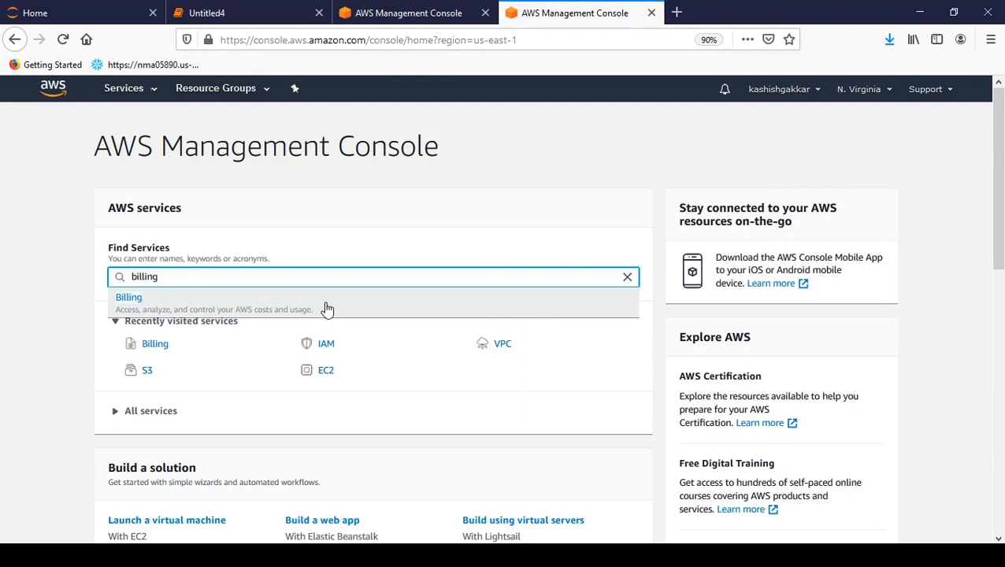
pyautogui.click(489, 200)
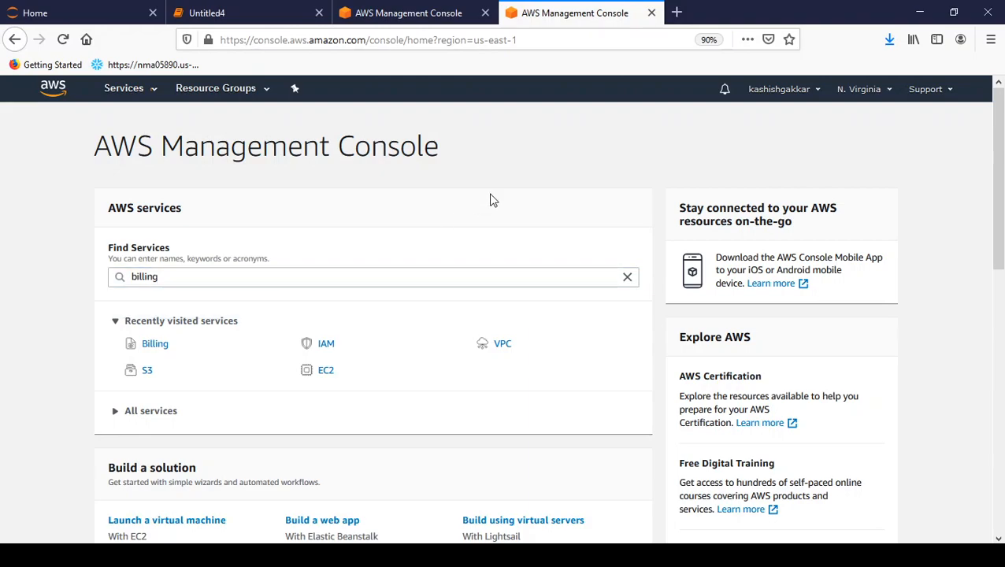
pyautogui.click(781, 92)
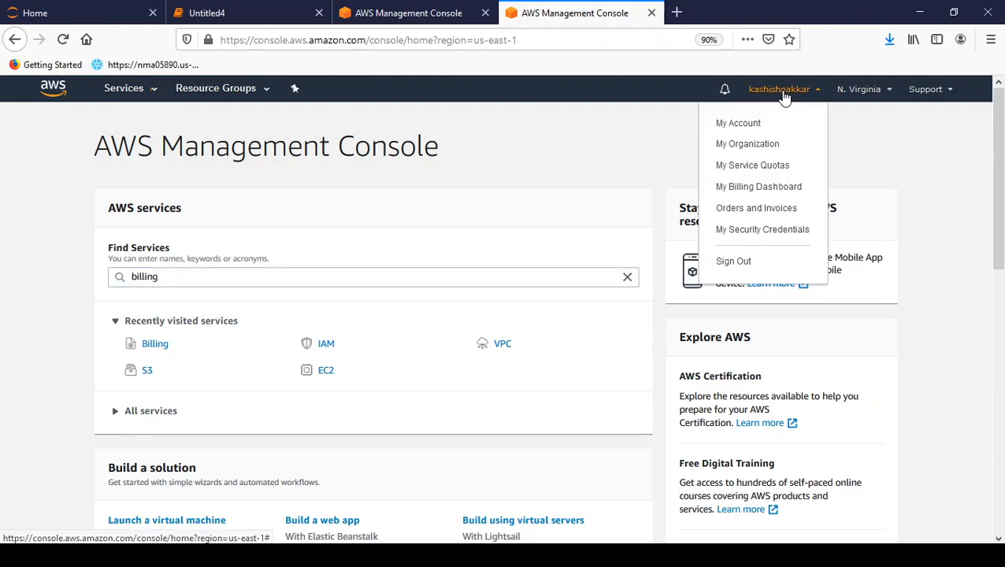
pyautogui.middleClick(762, 189)
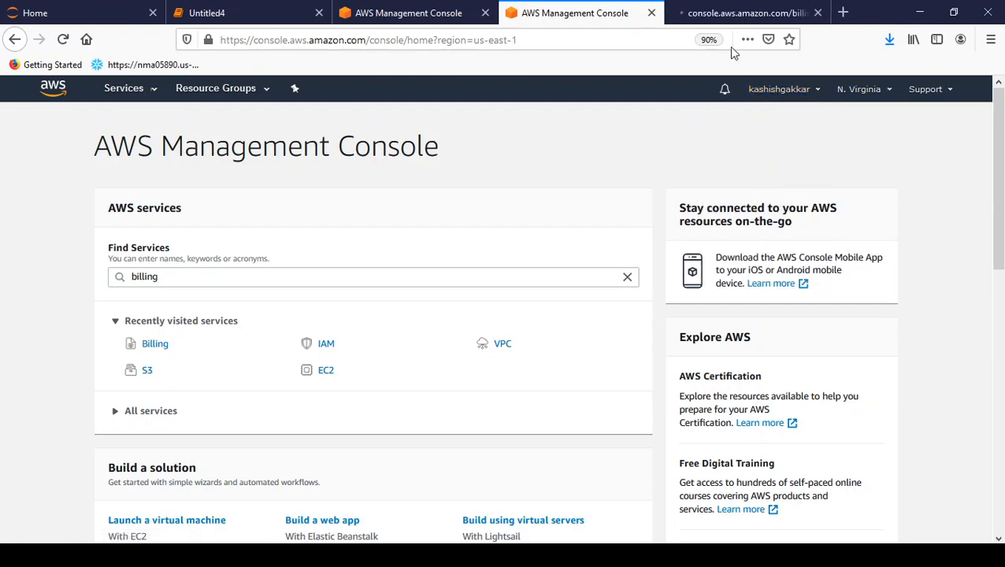
pyautogui.click(734, 16)
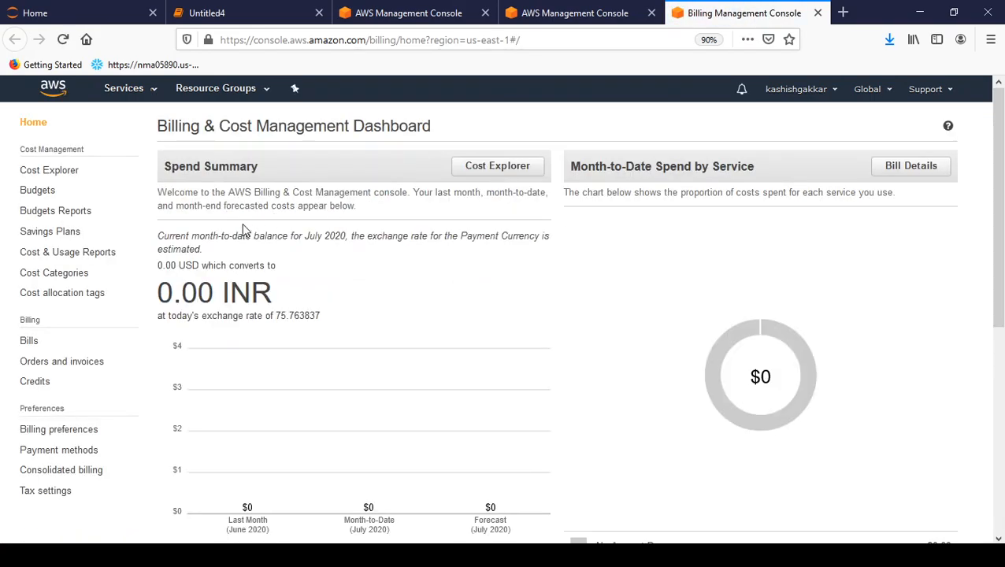
# Step: From the Budgets page, start a new Cost budget and continue to Set your budget
pyautogui.click(37, 191)
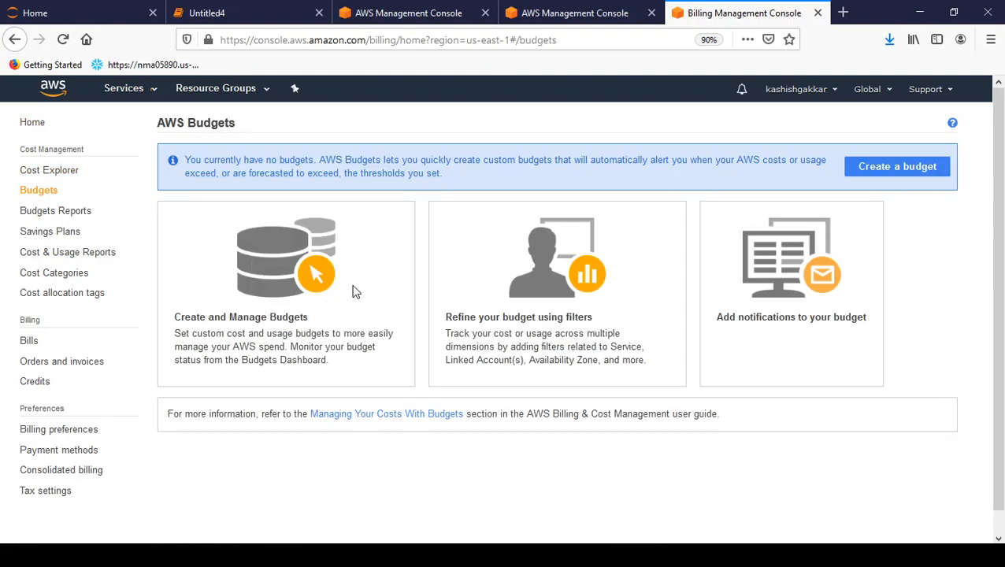
pyautogui.click(917, 167)
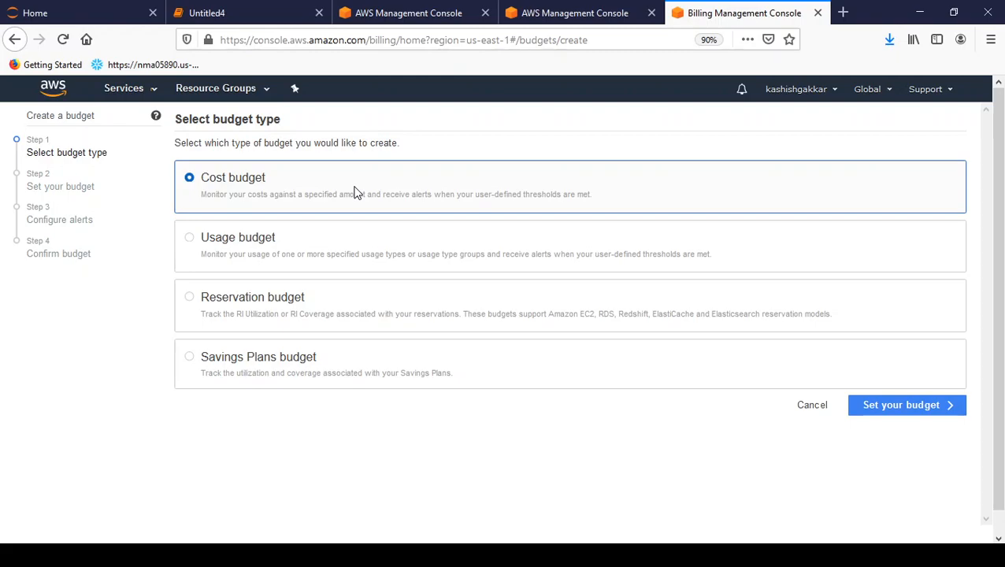
pyautogui.click(376, 252)
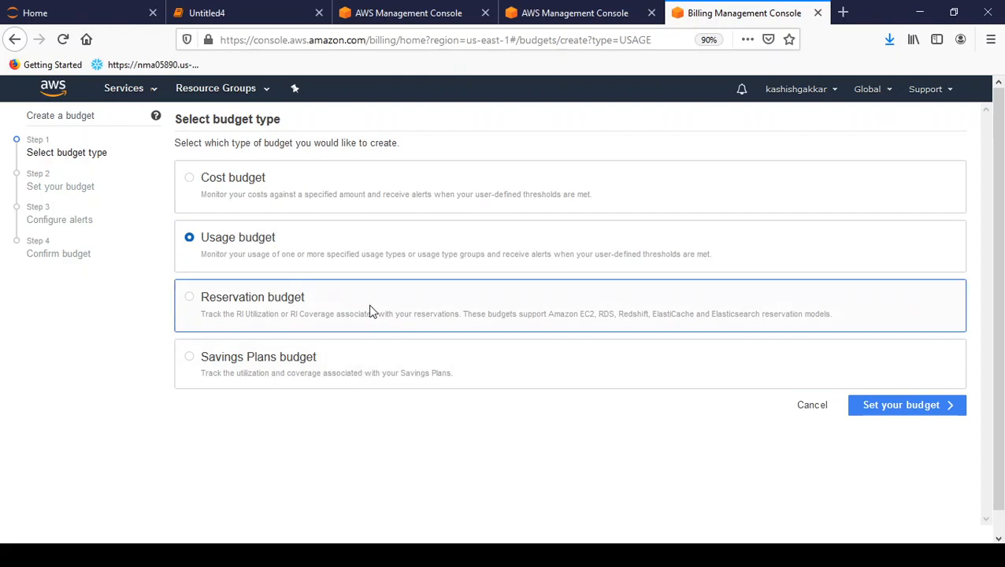
pyautogui.click(347, 204)
pyautogui.click(912, 413)
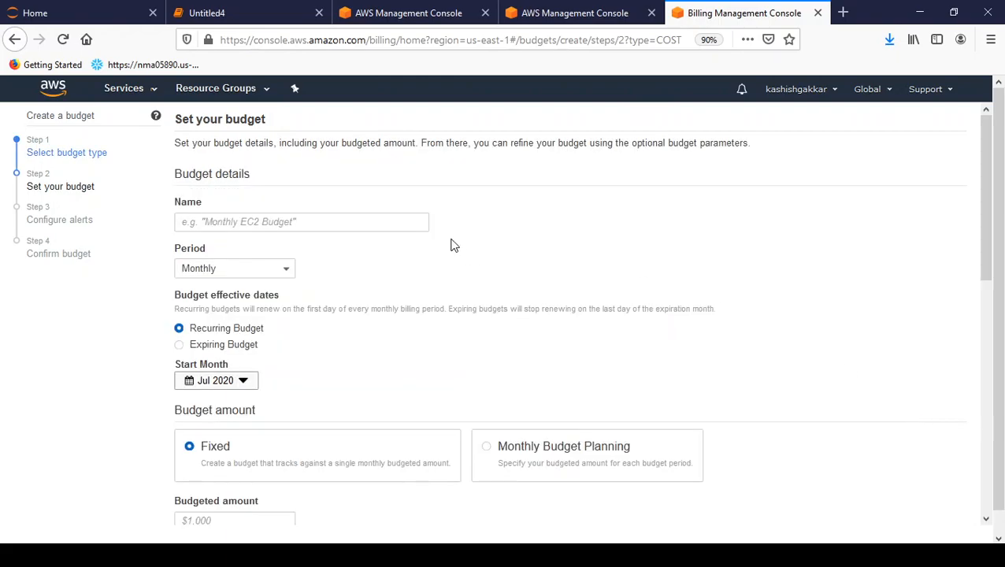
# Step: Name the budget 'My monthly AWS budget' and keep its period as Monthly
pyautogui.click(305, 221)
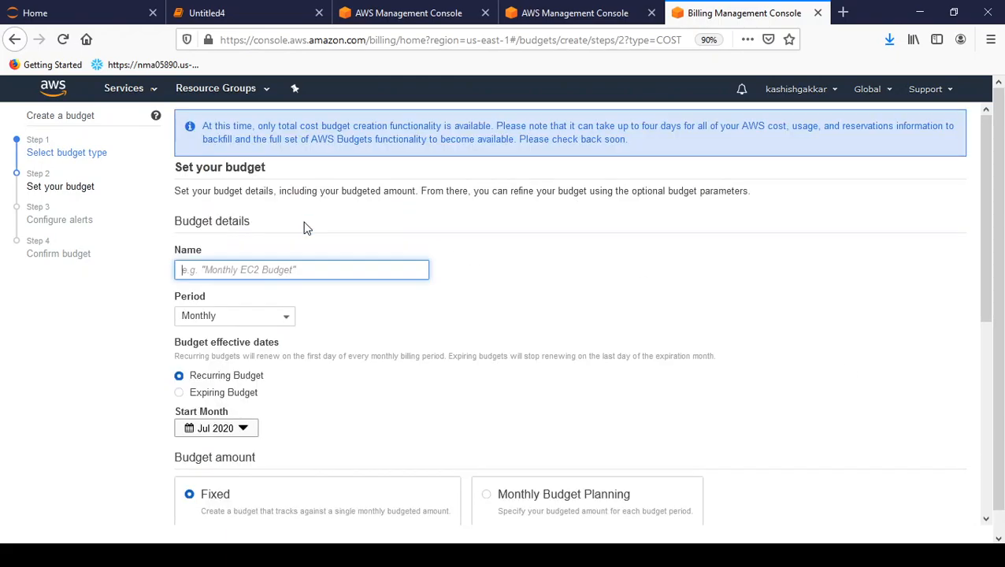
pyautogui.write('My monthly')
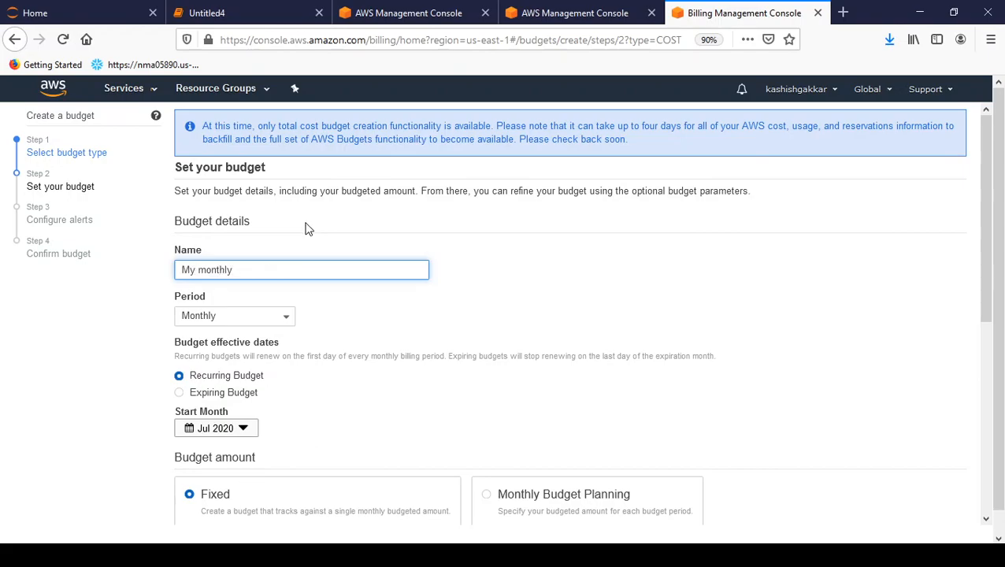
pyautogui.write(' AWS budget')
pyautogui.click(237, 316)
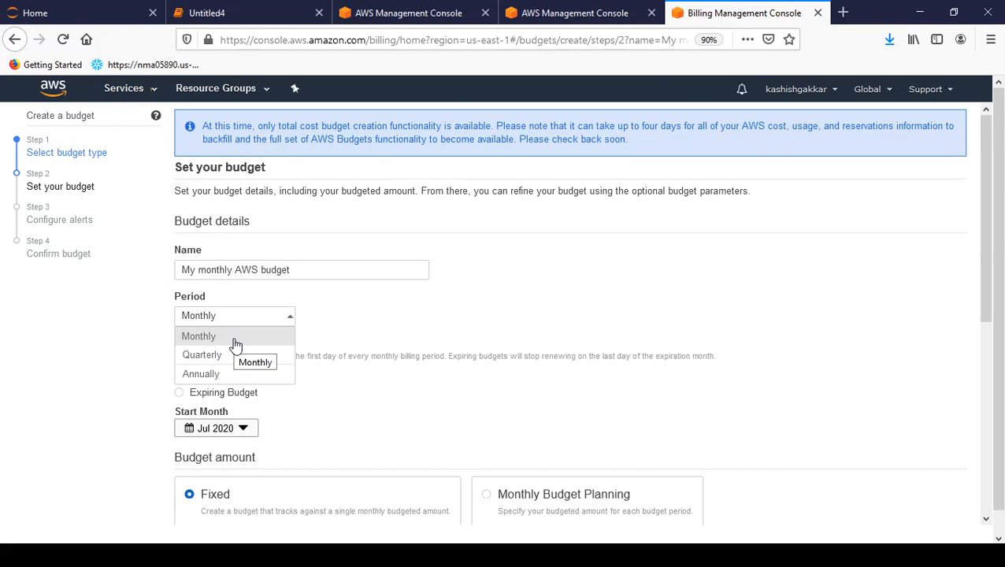
pyautogui.click(234, 344)
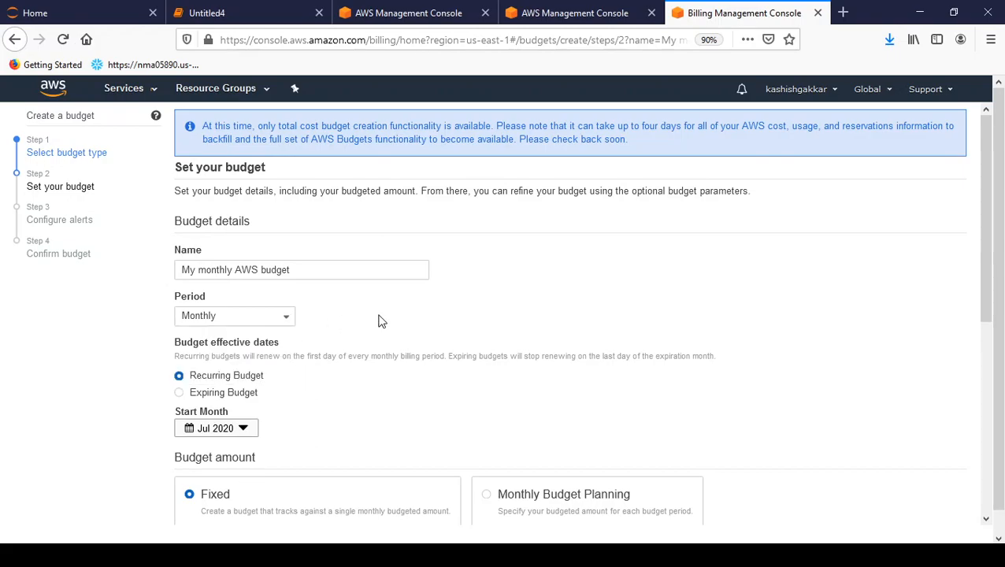
pyautogui.moveTo(986, 223); pyautogui.dragTo(989, 273)
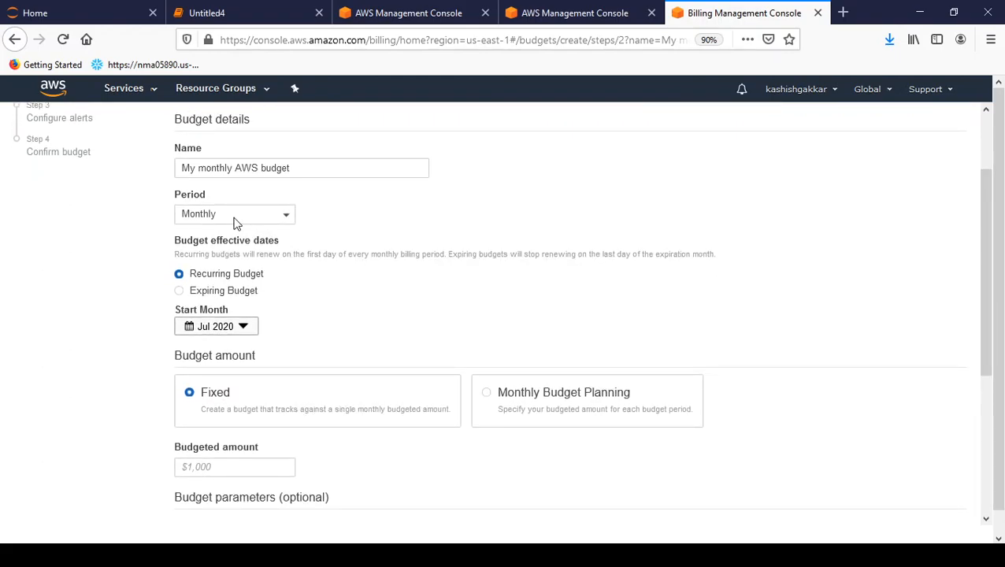
pyautogui.moveTo(199, 242); pyautogui.dragTo(278, 241)
pyautogui.click(312, 240)
pyautogui.moveTo(988, 254); pyautogui.dragTo(986, 331)
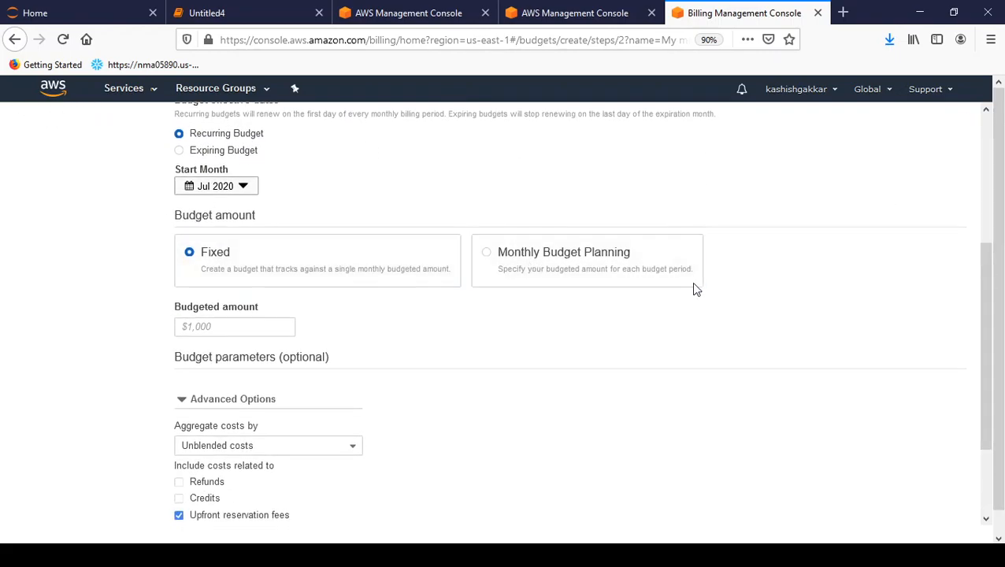
# Step: Choose a Fixed budget amount and set the budgeted amount to $10
pyautogui.click(588, 261)
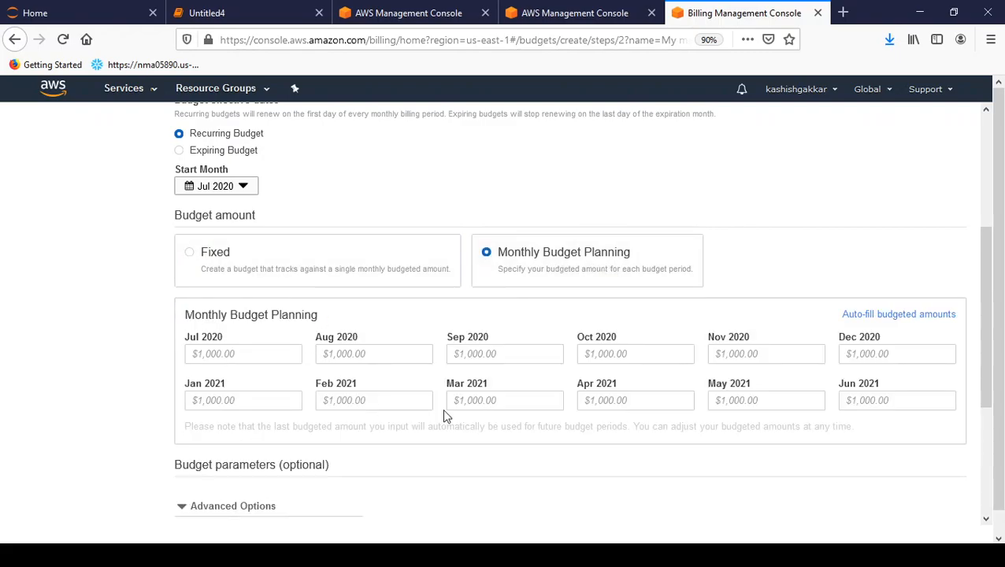
pyautogui.click(233, 353)
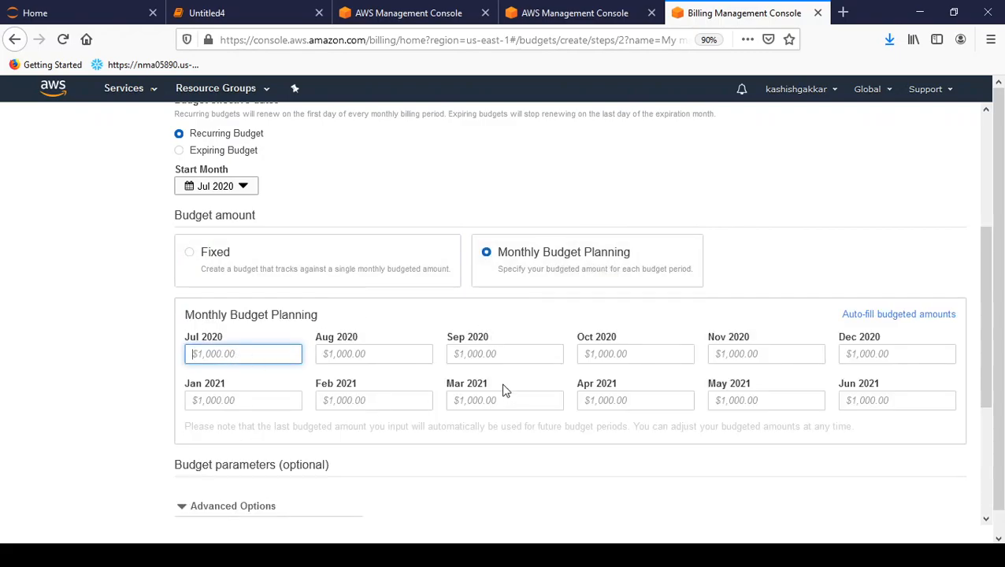
pyautogui.click(322, 257)
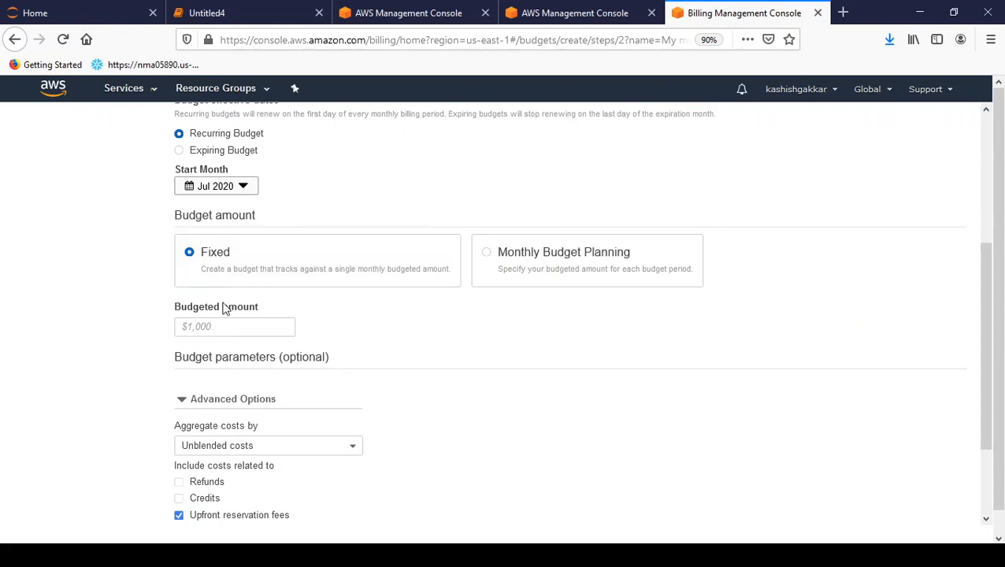
pyautogui.click(241, 324)
pyautogui.write('10')
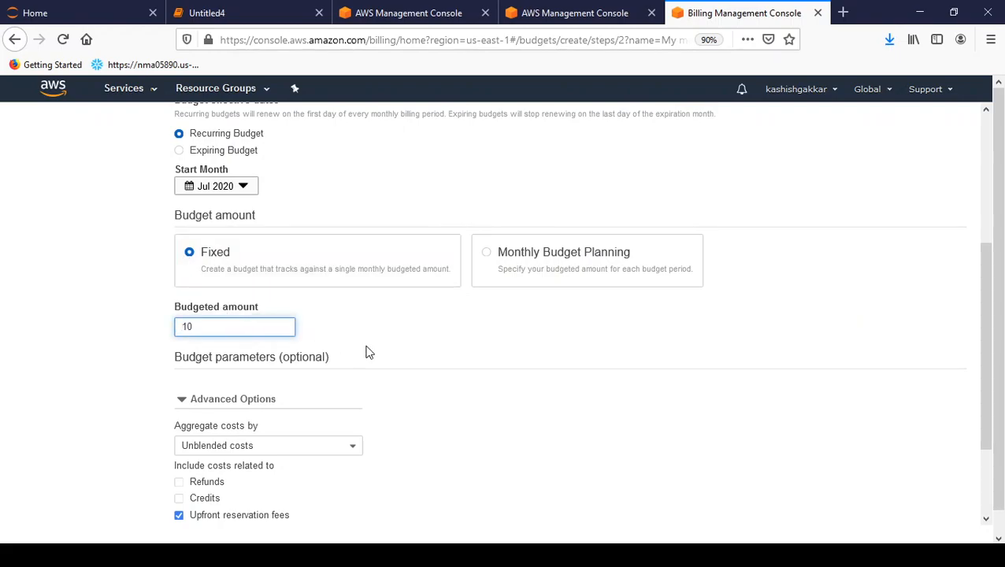
pyautogui.write("'")
pyautogui.press('BackSpace')
pyautogui.click(409, 349)
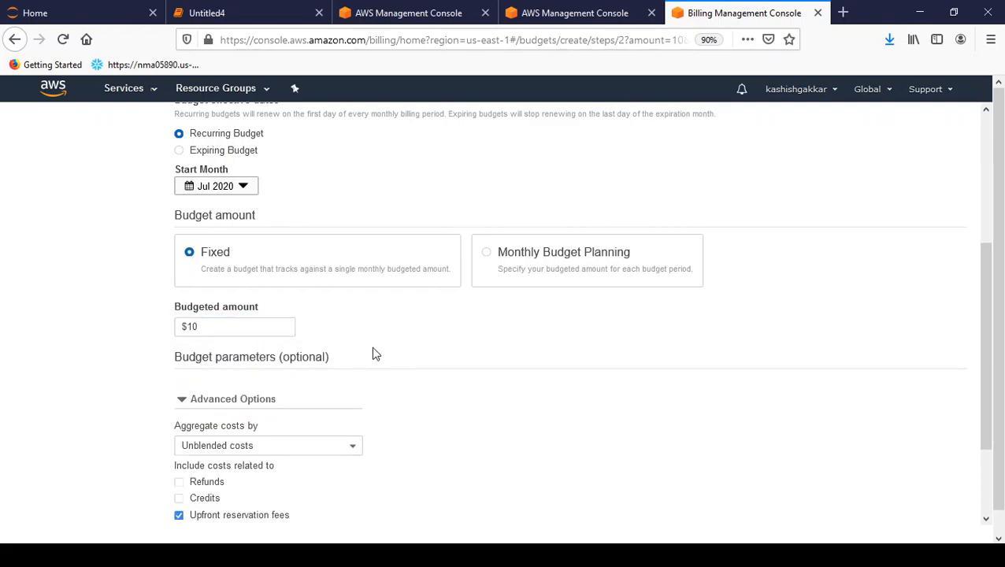
# Step: Keep costs aggregated by Unblended costs with Taxes still included
pyautogui.moveTo(993, 279); pyautogui.dragTo(866, 336)
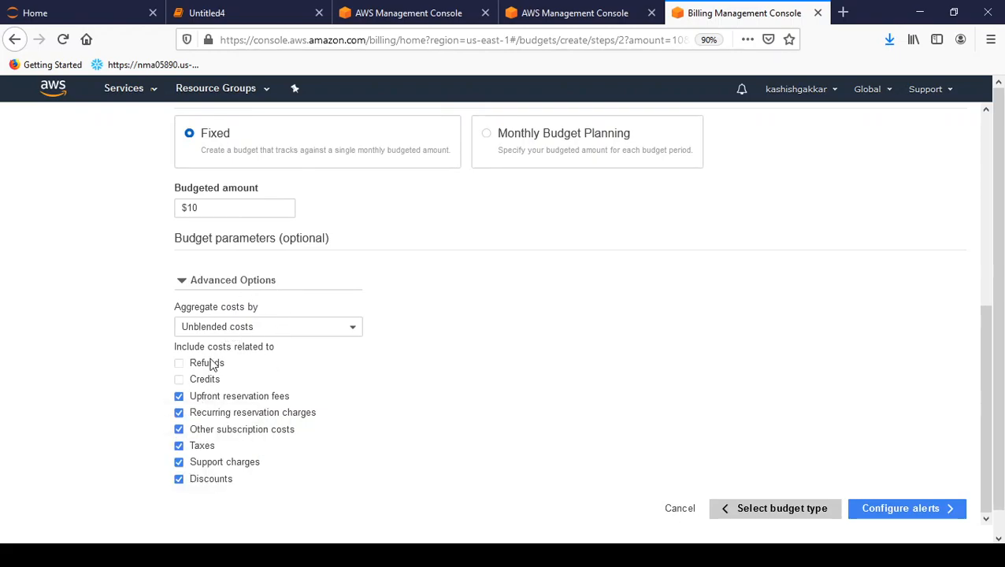
pyautogui.moveTo(212, 349); pyautogui.dragTo(325, 355)
pyautogui.click(329, 358)
pyautogui.click(306, 333)
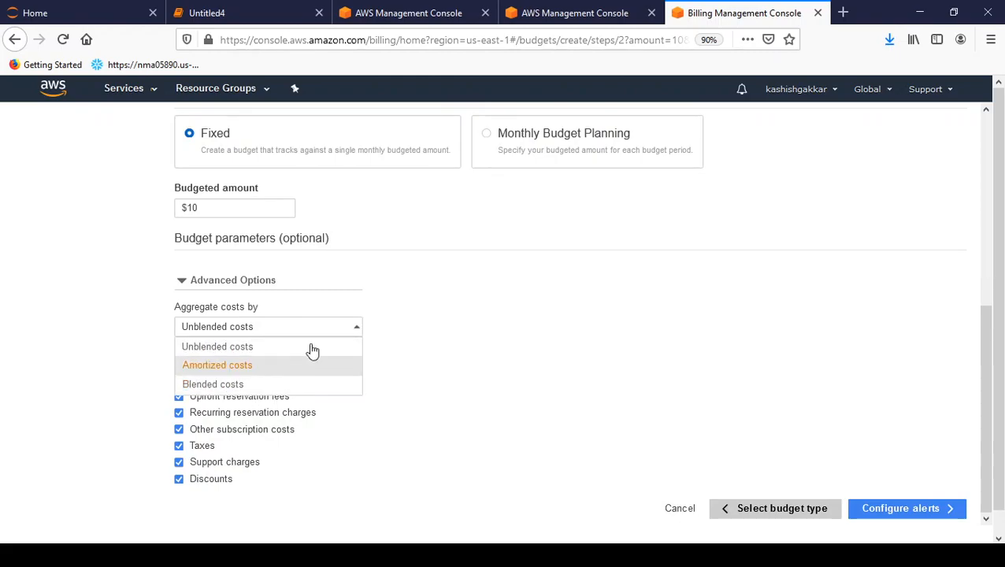
pyautogui.click(520, 357)
pyautogui.click(180, 445)
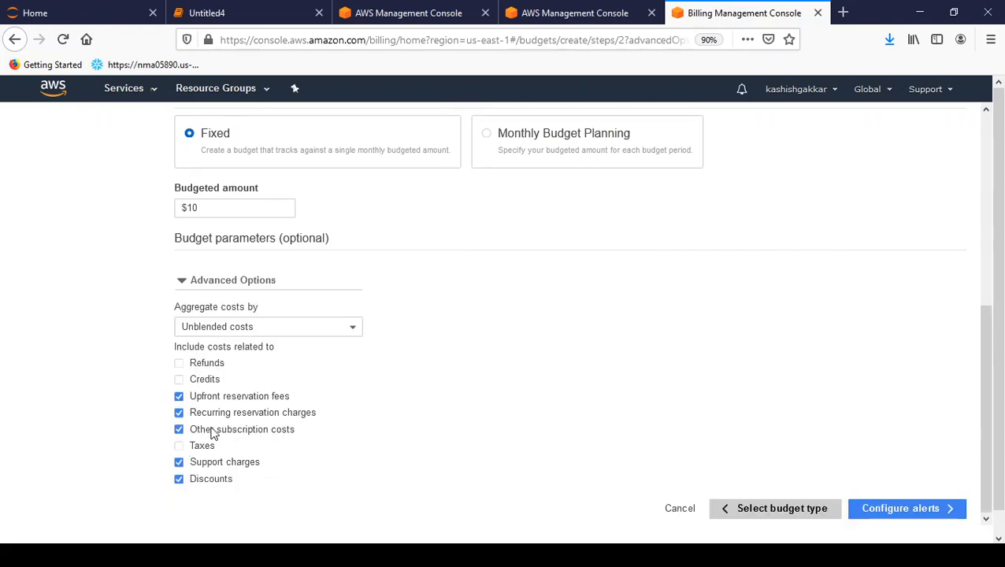
pyautogui.click(178, 444)
# Step: In Configure alerts, set Alert 1's threshold to 7 as an Absolute value
pyautogui.click(902, 510)
pyautogui.scroll(1, 964, 247)
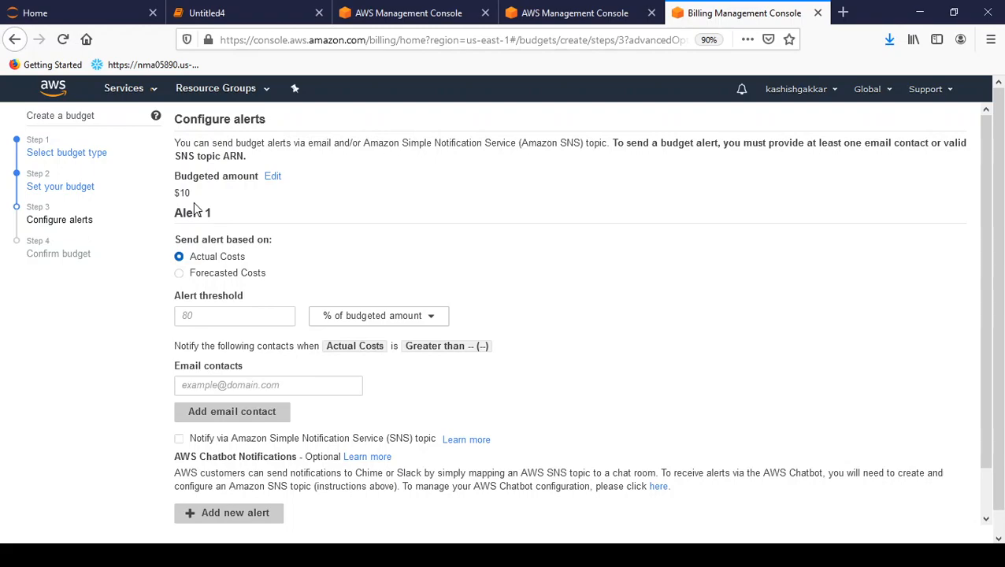
pyautogui.click(220, 319)
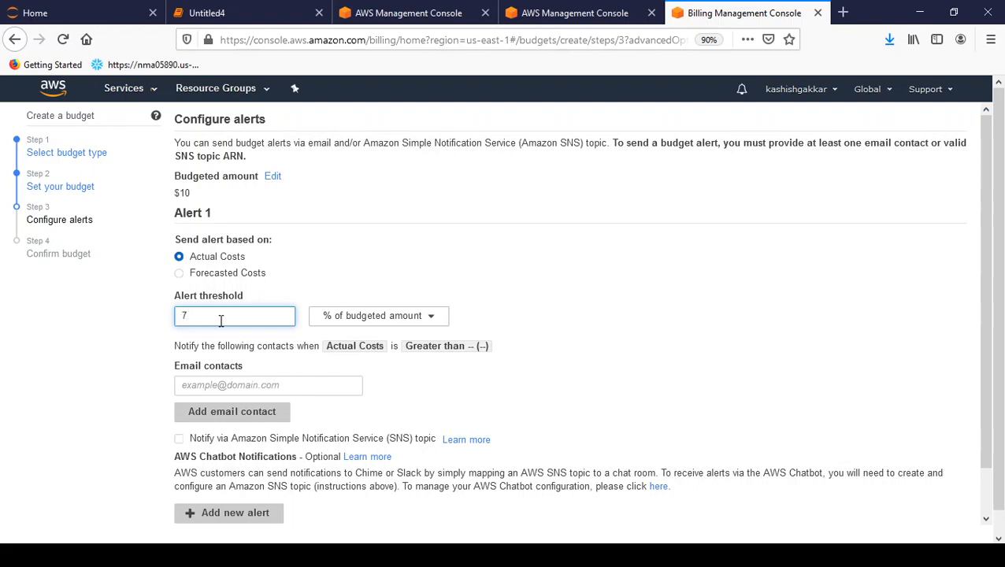
pyautogui.press('Tab')
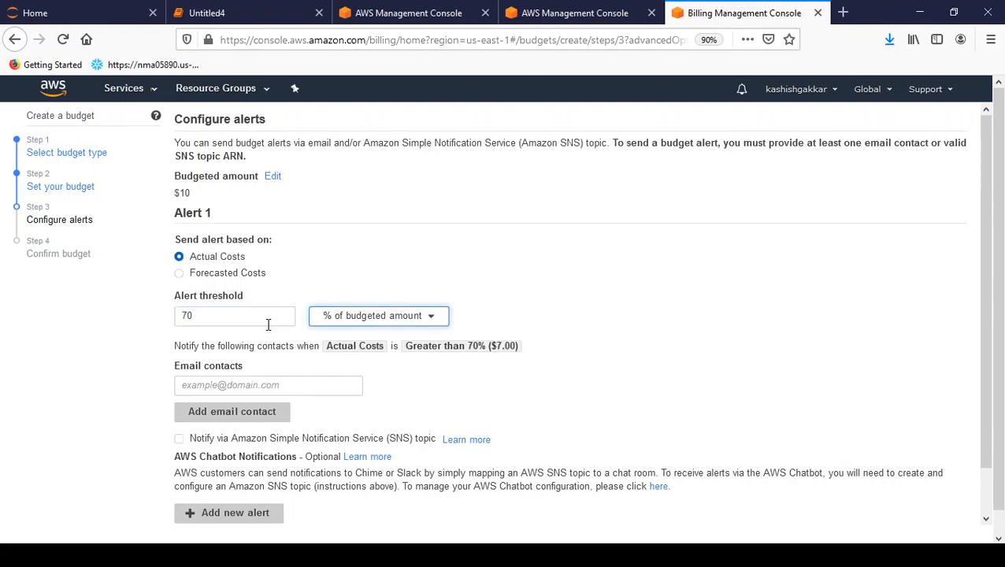
pyautogui.click(248, 318)
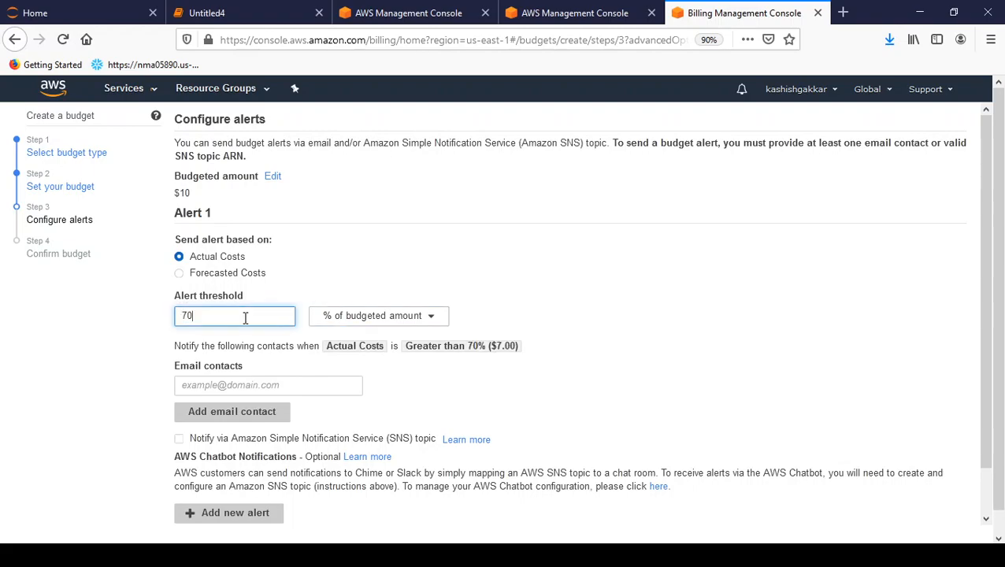
pyautogui.click(384, 318)
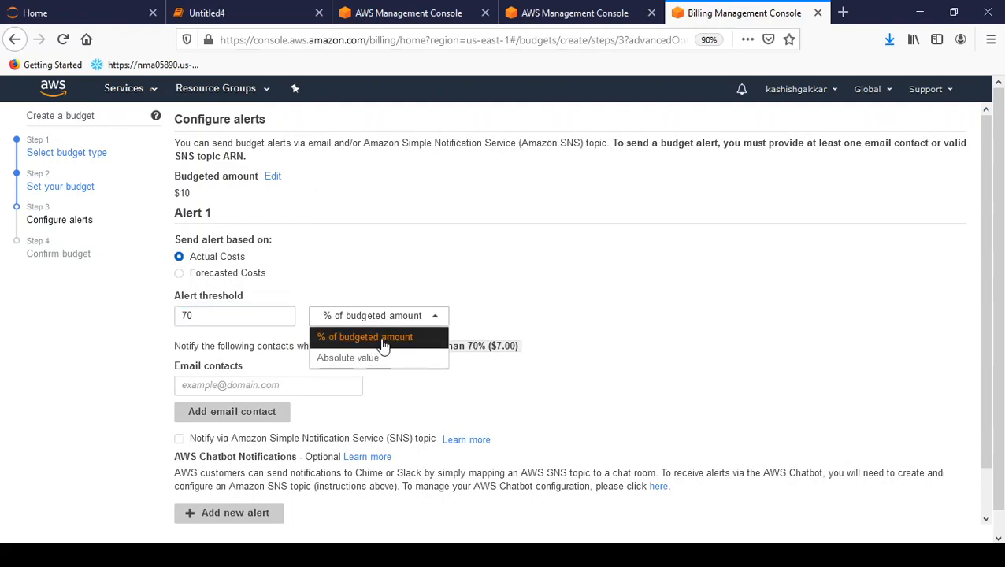
pyautogui.moveTo(275, 320); pyautogui.dragTo(135, 320)
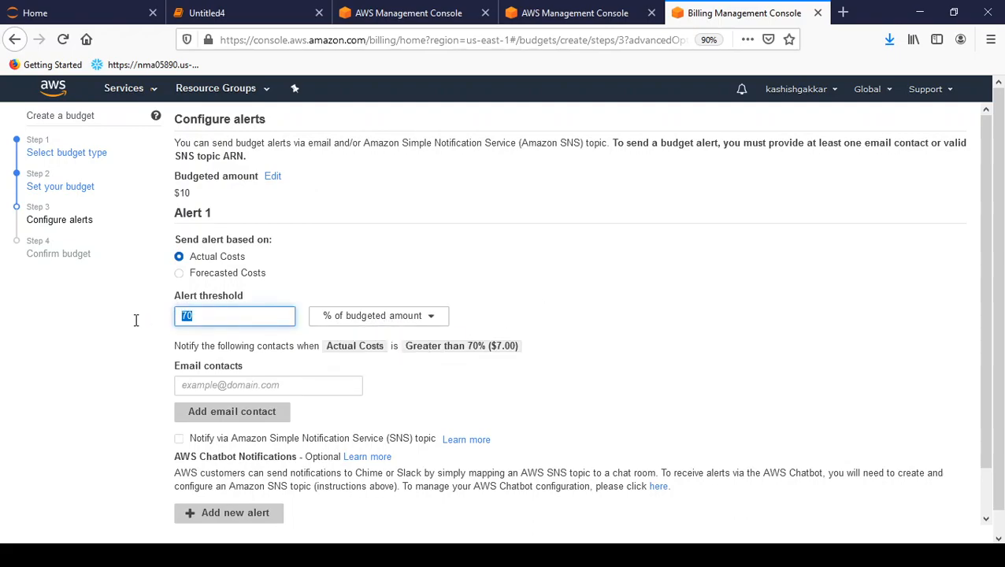
pyautogui.write('7')
pyautogui.click(393, 315)
pyautogui.click(386, 358)
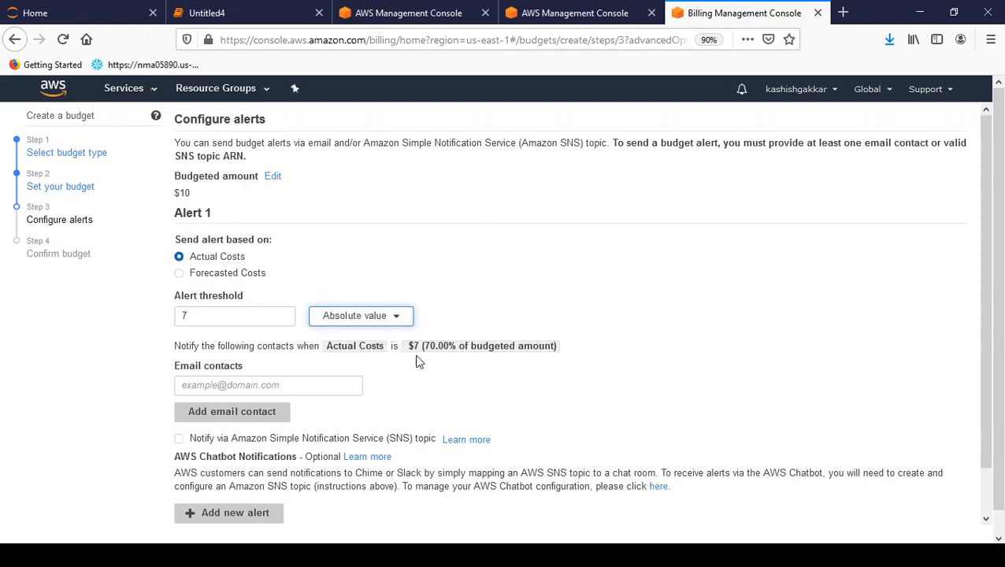
# Step: Change the threshold to $7.5 and check it reads 75% of the $10 budget
pyautogui.moveTo(190, 347); pyautogui.dragTo(257, 347)
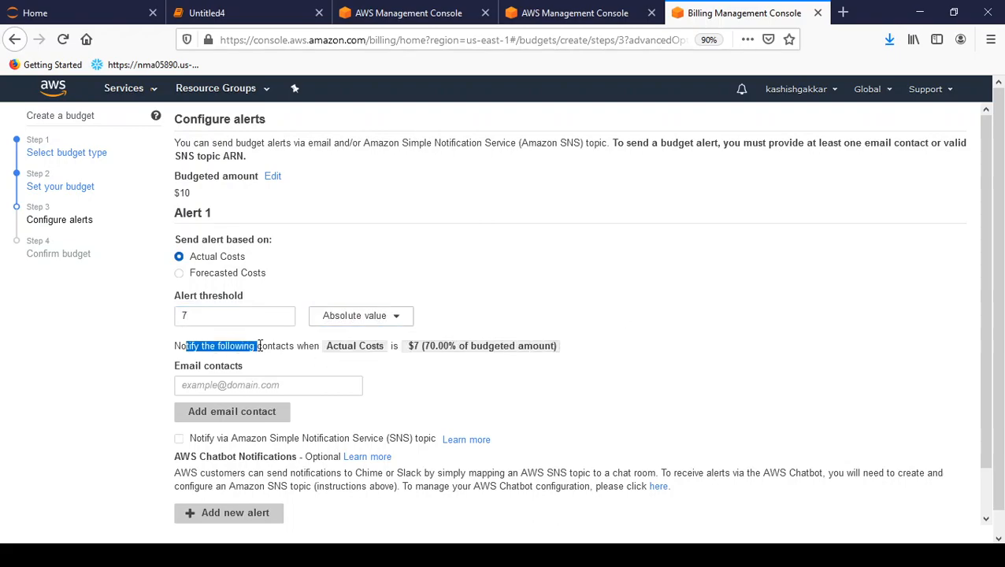
pyautogui.click(268, 347)
pyautogui.doubleClick(266, 347)
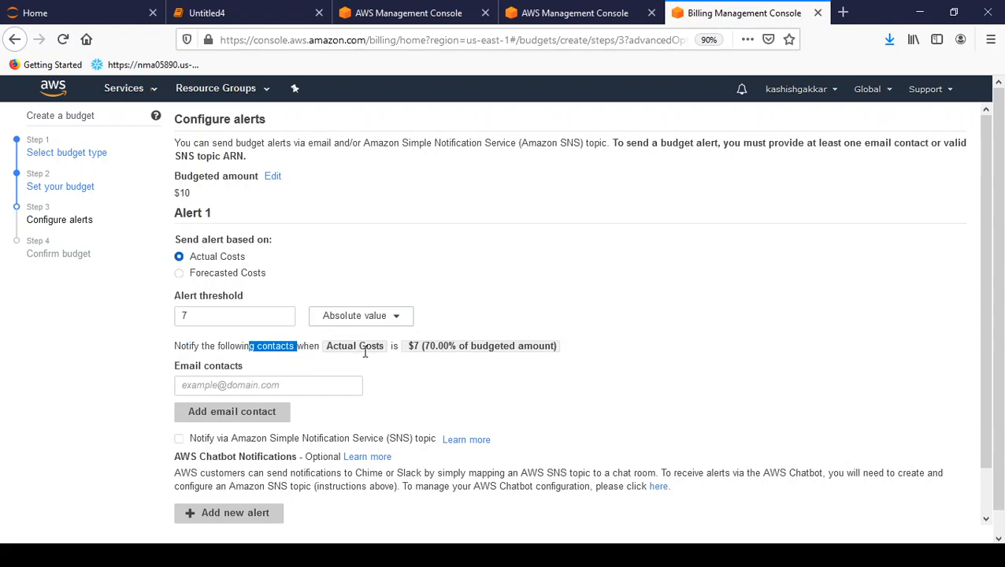
pyautogui.click(364, 360)
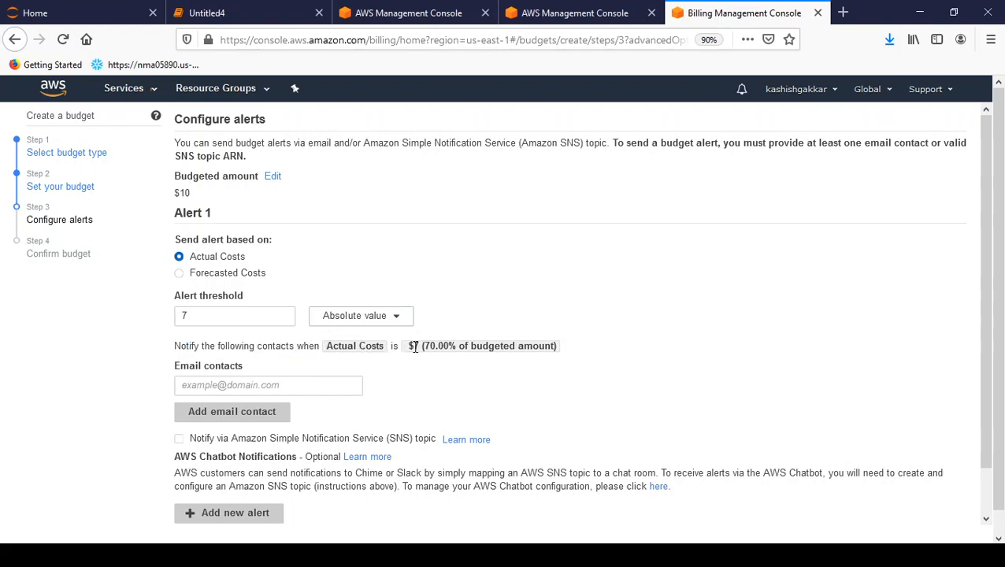
pyautogui.moveTo(424, 347); pyautogui.dragTo(572, 352)
pyautogui.click(574, 354)
pyautogui.click(235, 320)
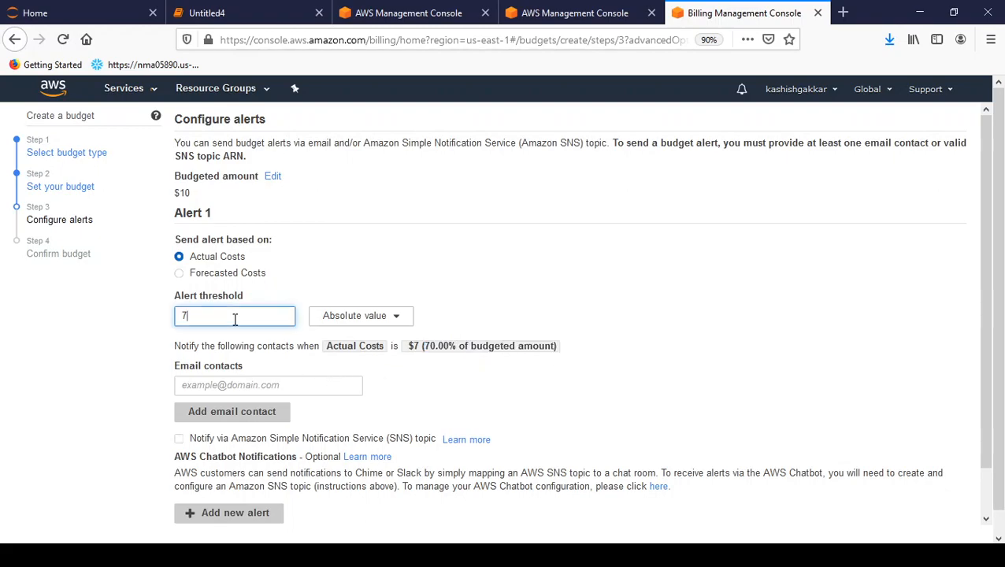
pyautogui.write('.5')
pyautogui.press('Tab')
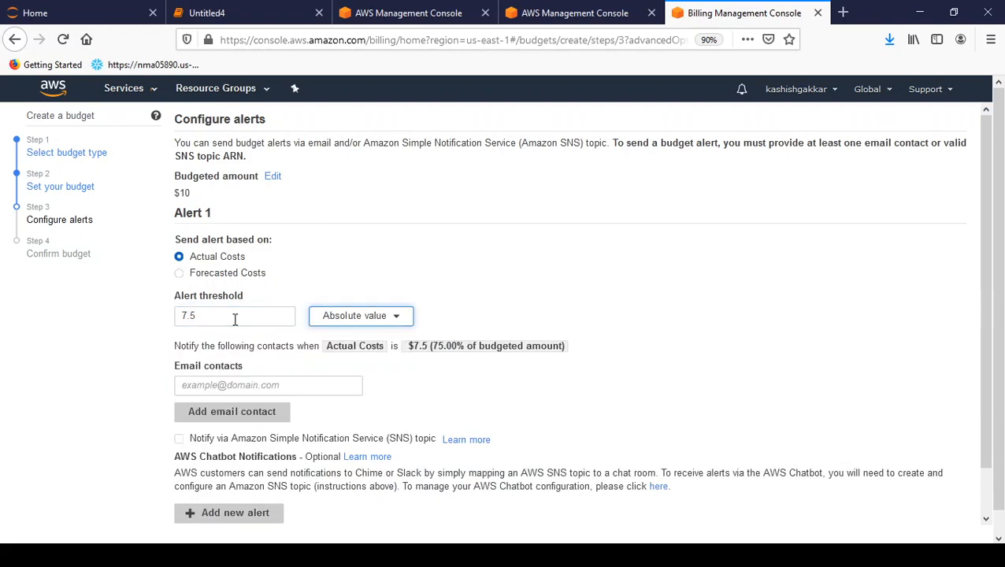
pyautogui.click(409, 345)
pyautogui.moveTo(408, 345); pyautogui.dragTo(604, 348)
pyautogui.click(602, 348)
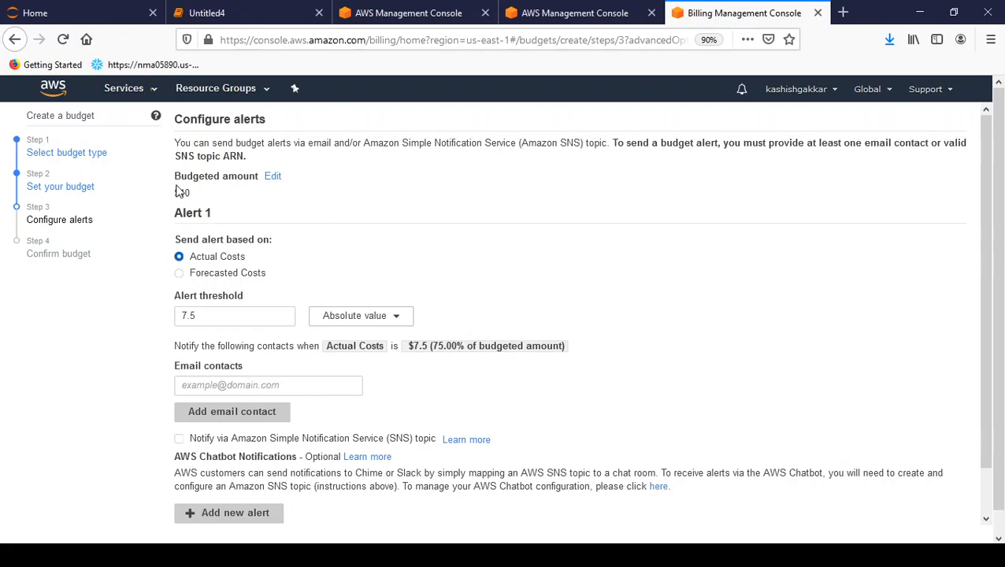
pyautogui.moveTo(174, 173); pyautogui.dragTo(191, 192)
pyautogui.click(225, 225)
# Step: Enter the contact's email address for Alert 1 and remove the empty second email row
pyautogui.click(240, 383)
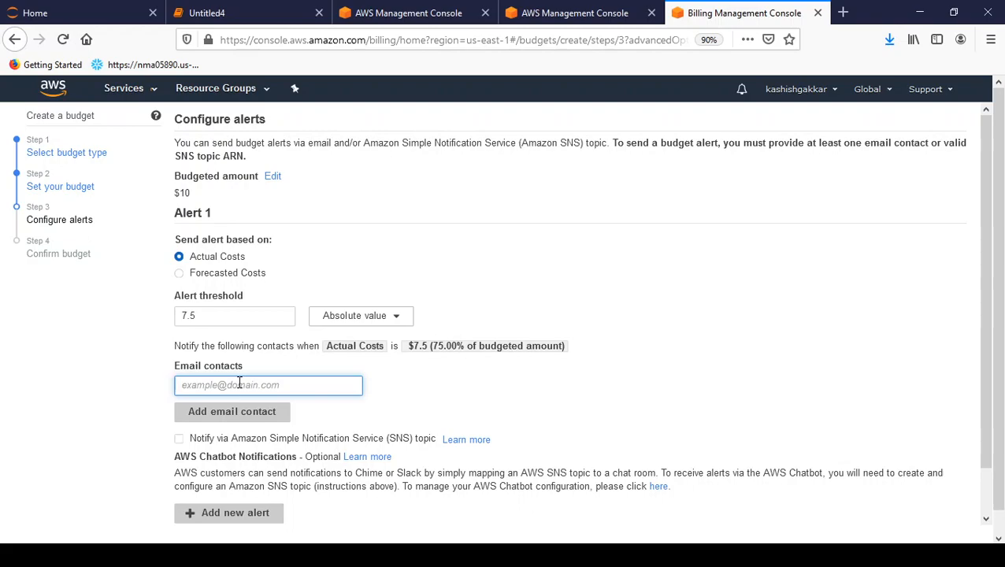
pyautogui.click(239, 383)
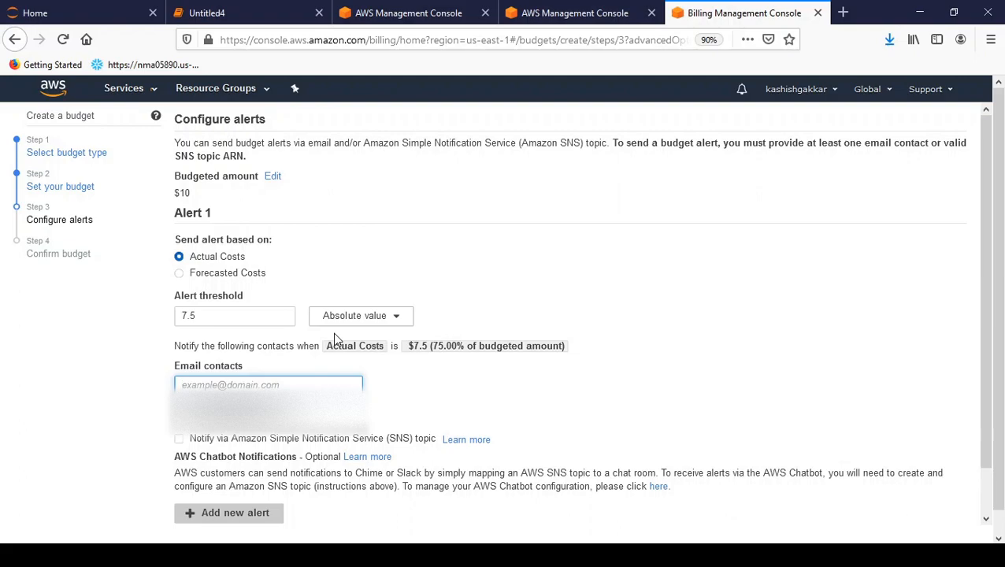
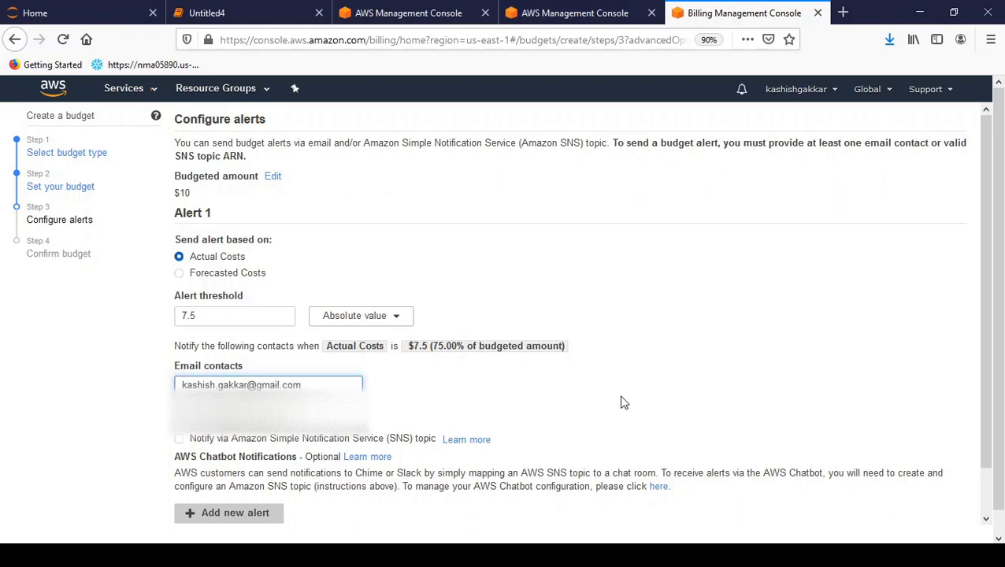
pyautogui.click(452, 417)
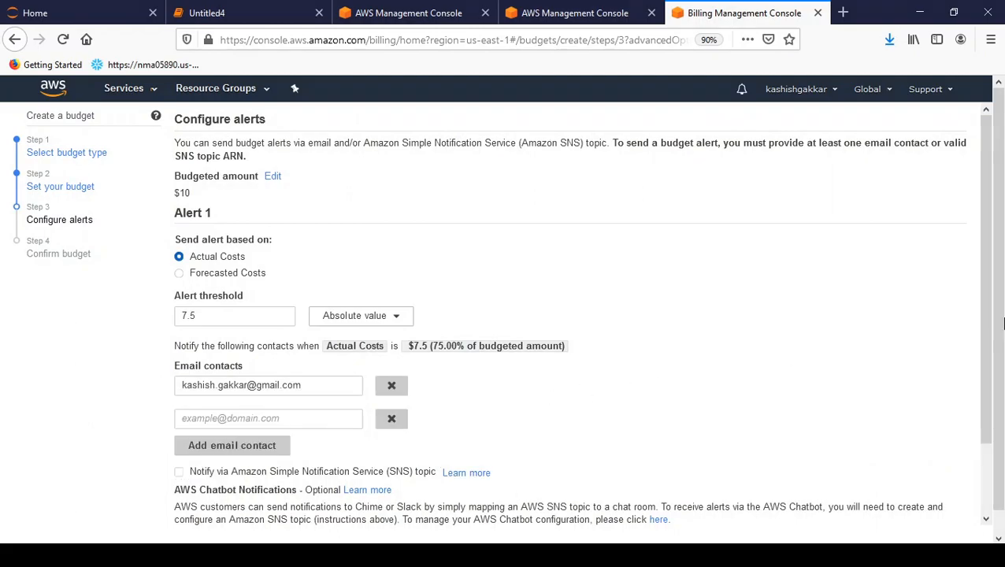
pyautogui.click(393, 420)
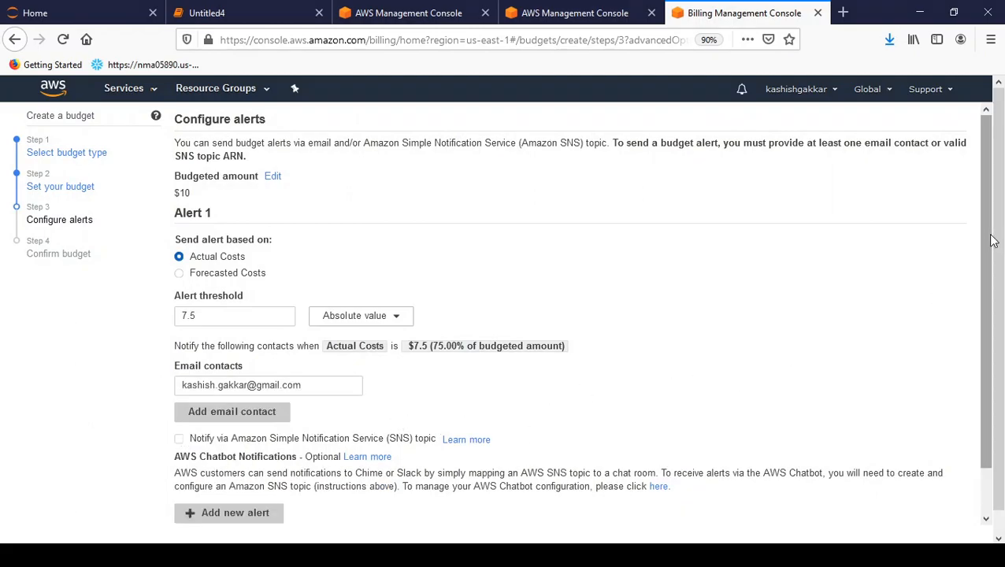
pyautogui.moveTo(986, 180); pyautogui.dragTo(986, 351)
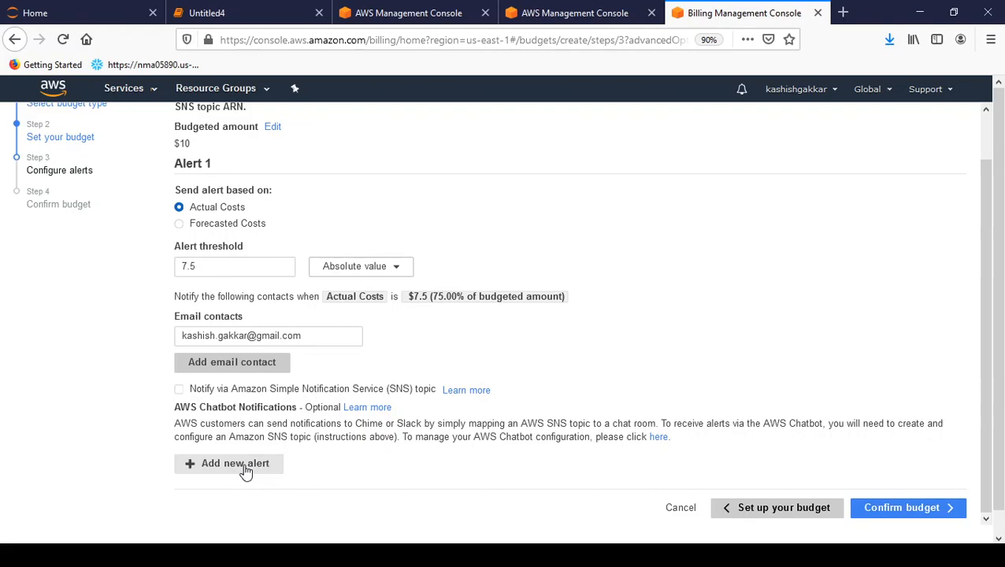
# Step: Review 'My monthly AWS budget' and its $7.5 alert, then create it
pyautogui.click(906, 510)
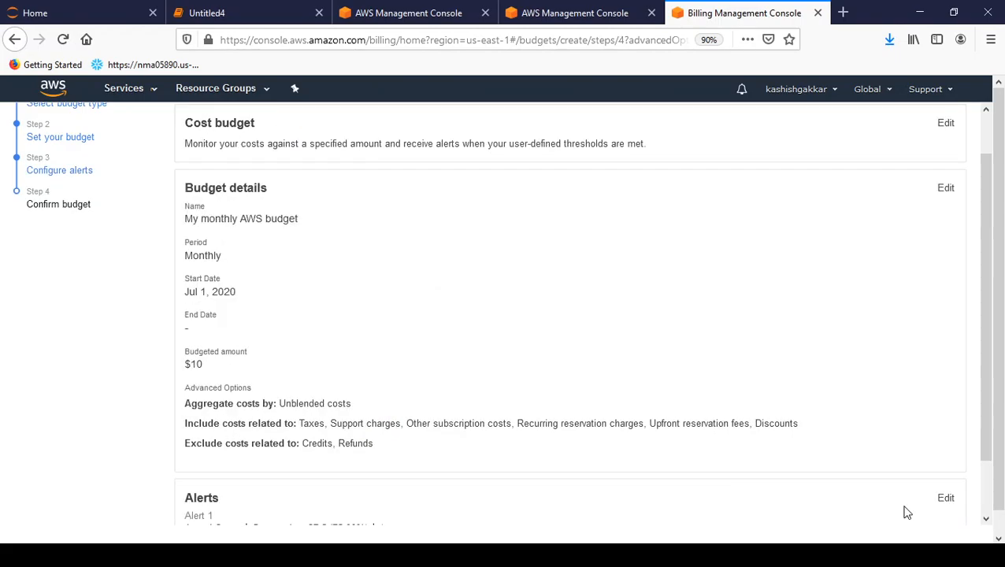
pyautogui.moveTo(988, 285); pyautogui.dragTo(983, 445)
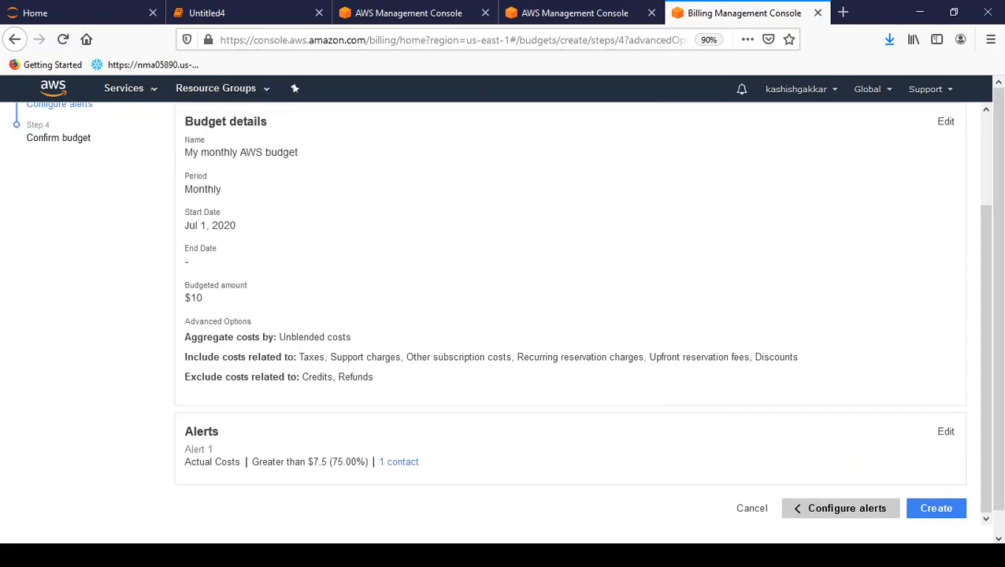
pyautogui.click(936, 510)
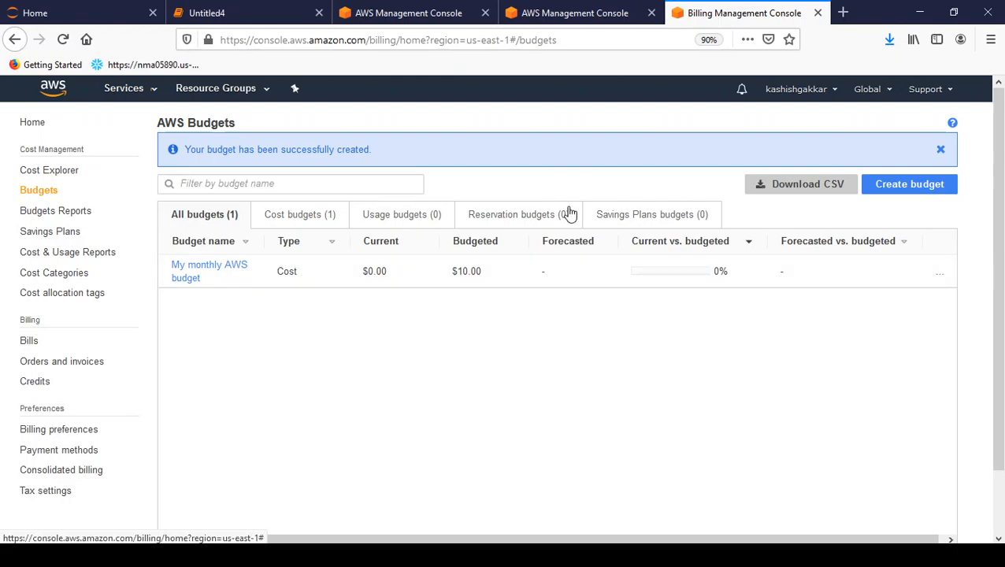
pyautogui.moveTo(189, 150); pyautogui.dragTo(384, 157)
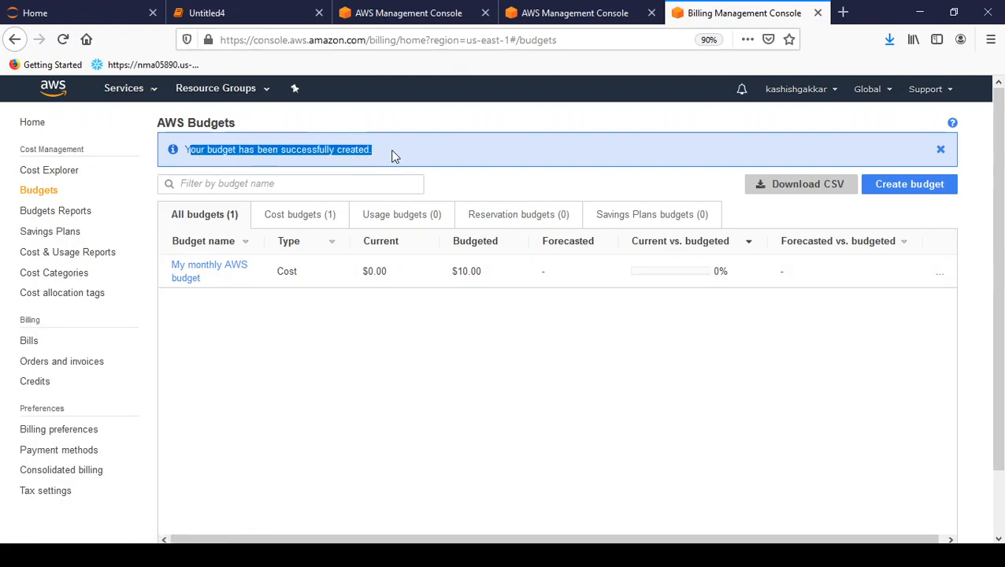
pyautogui.click(392, 156)
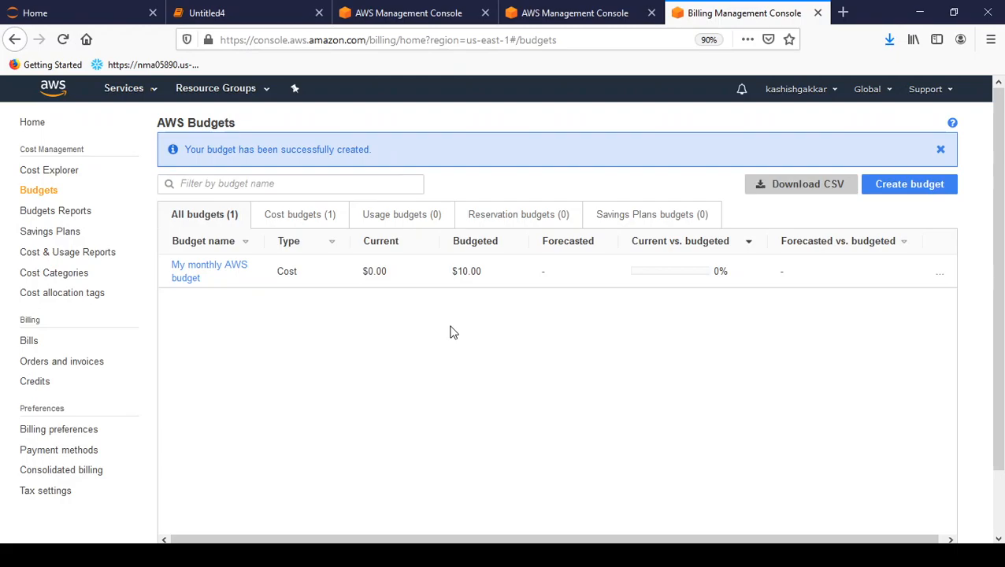